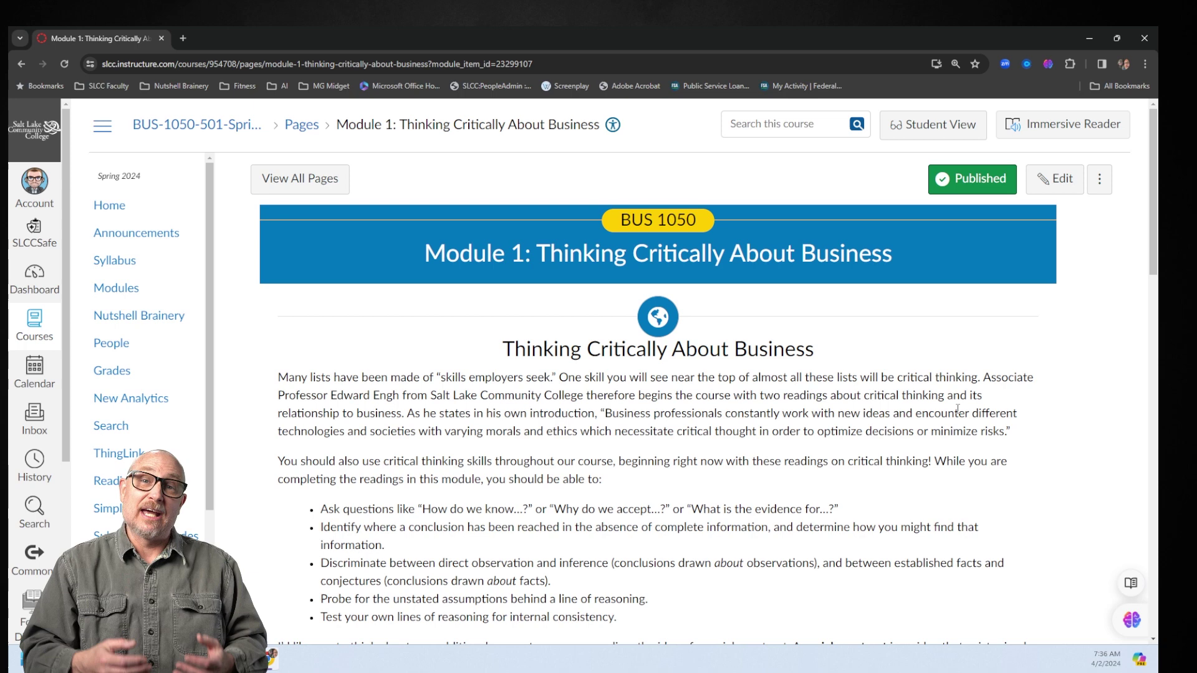
- Translate the intro paragraph into Español with Sider, dismiss the popup, then open the Critical Thinking reading
click(1048, 66)
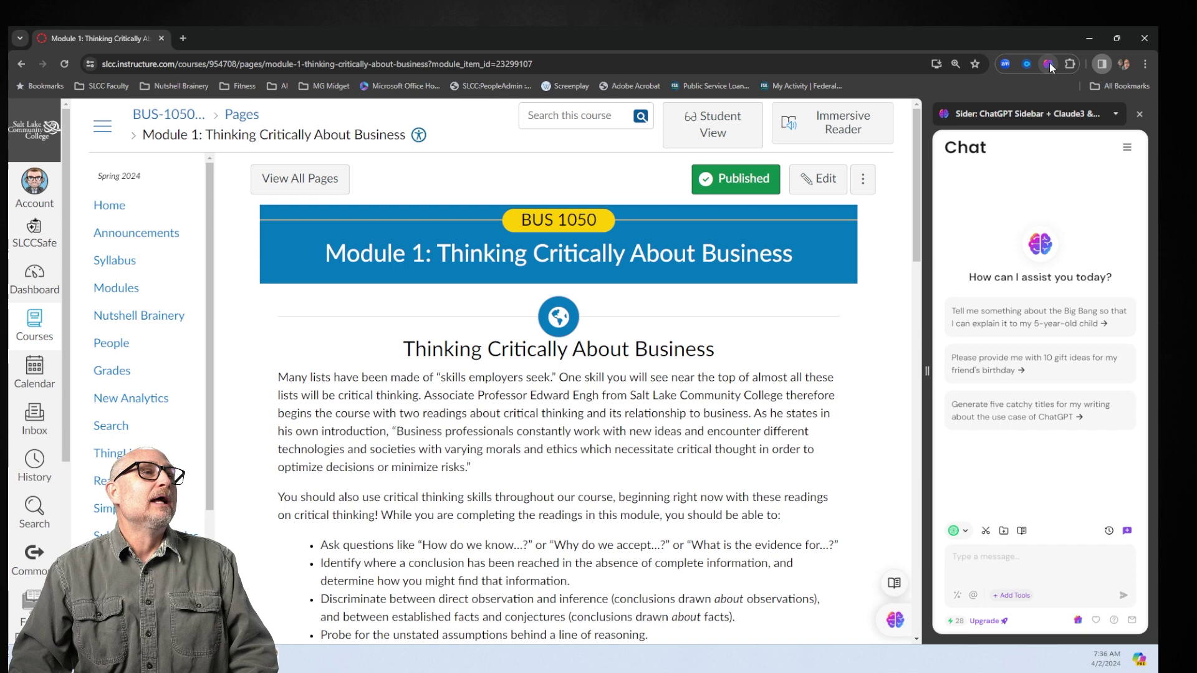
click(1049, 69)
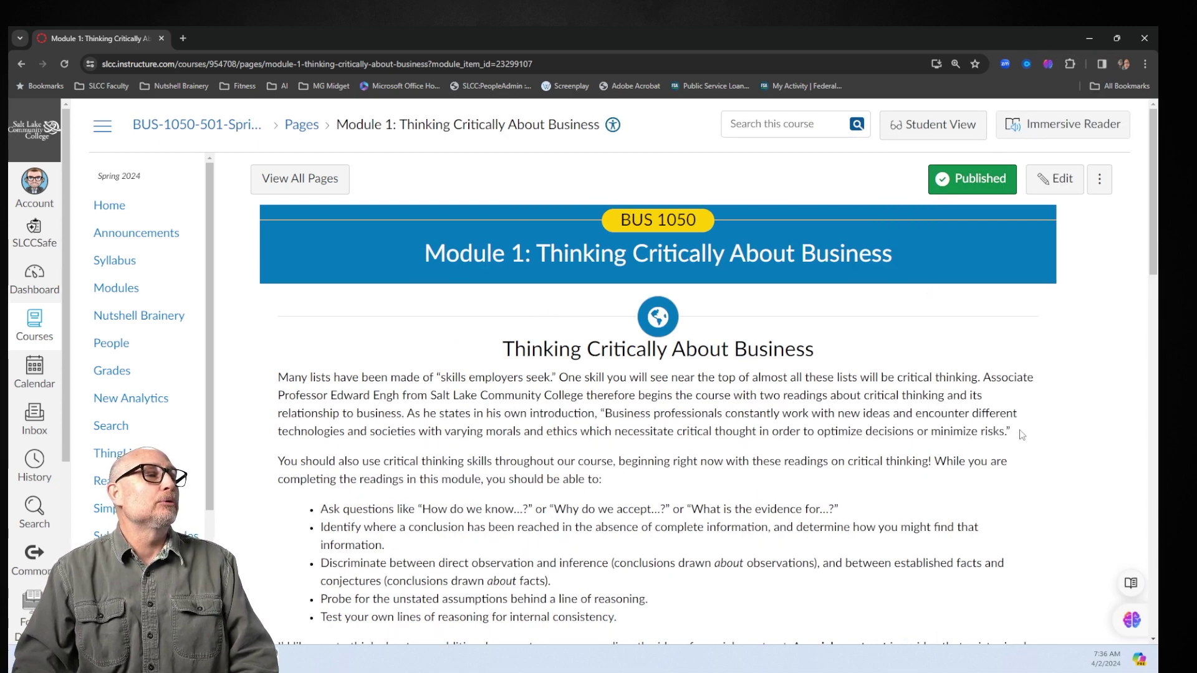
drag(1021, 434, 276, 379)
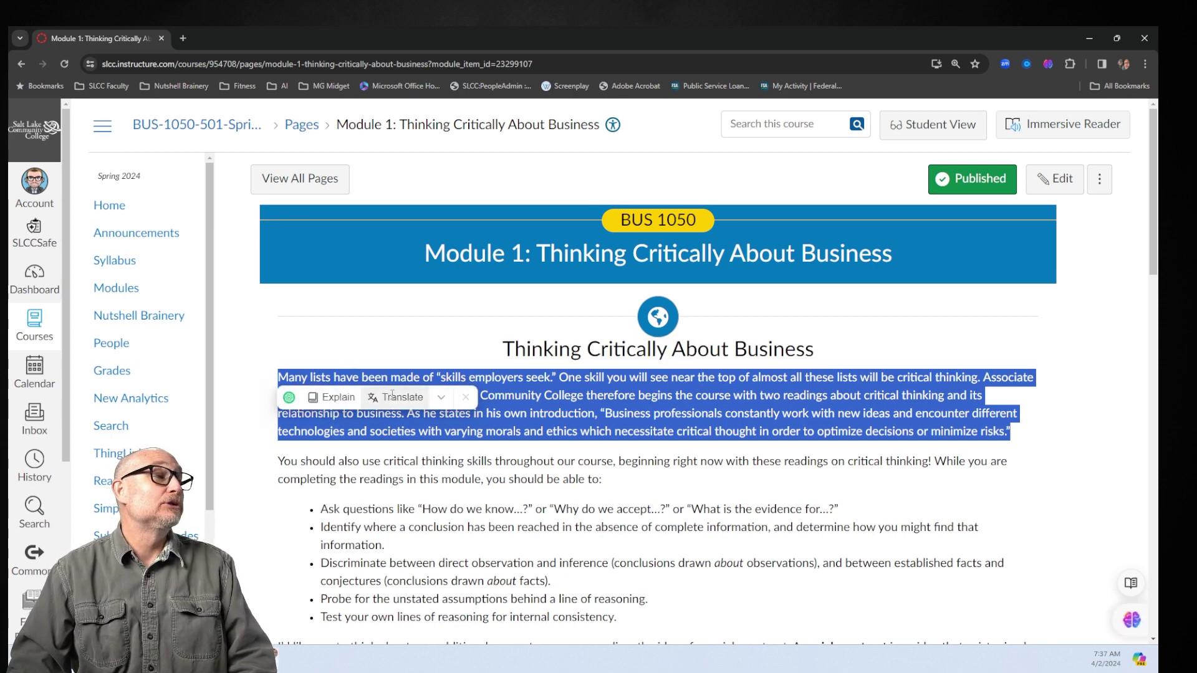
click(392, 397)
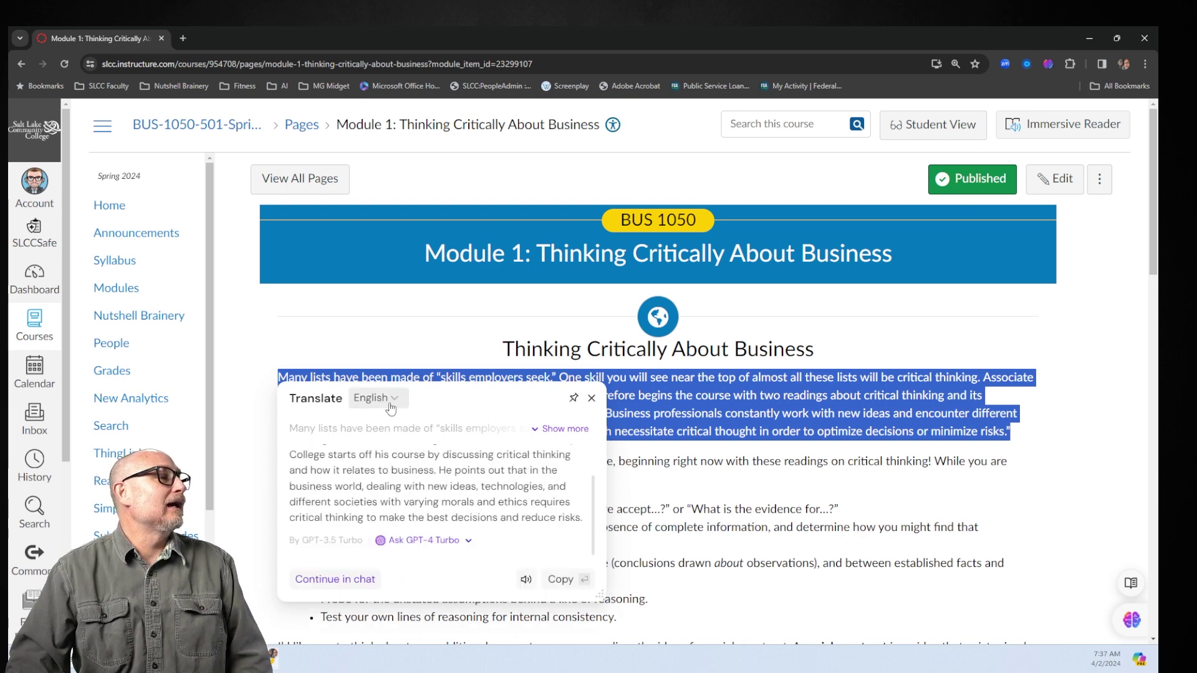
click(397, 402)
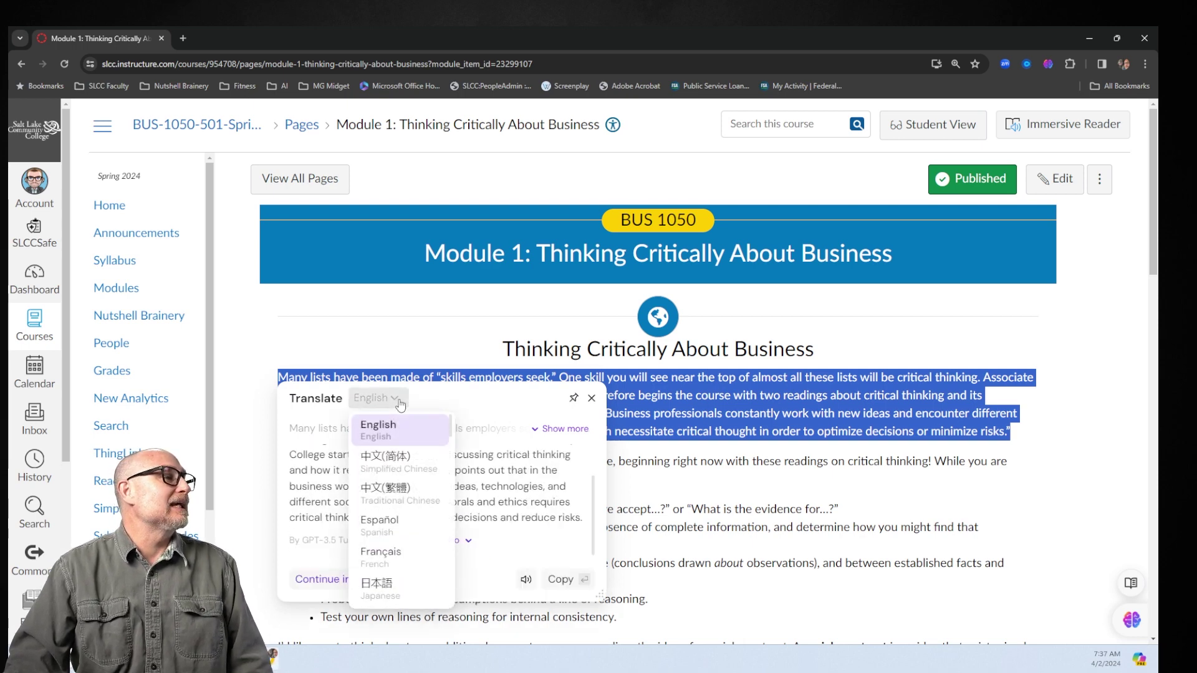
scroll(382, 524, down, 1)
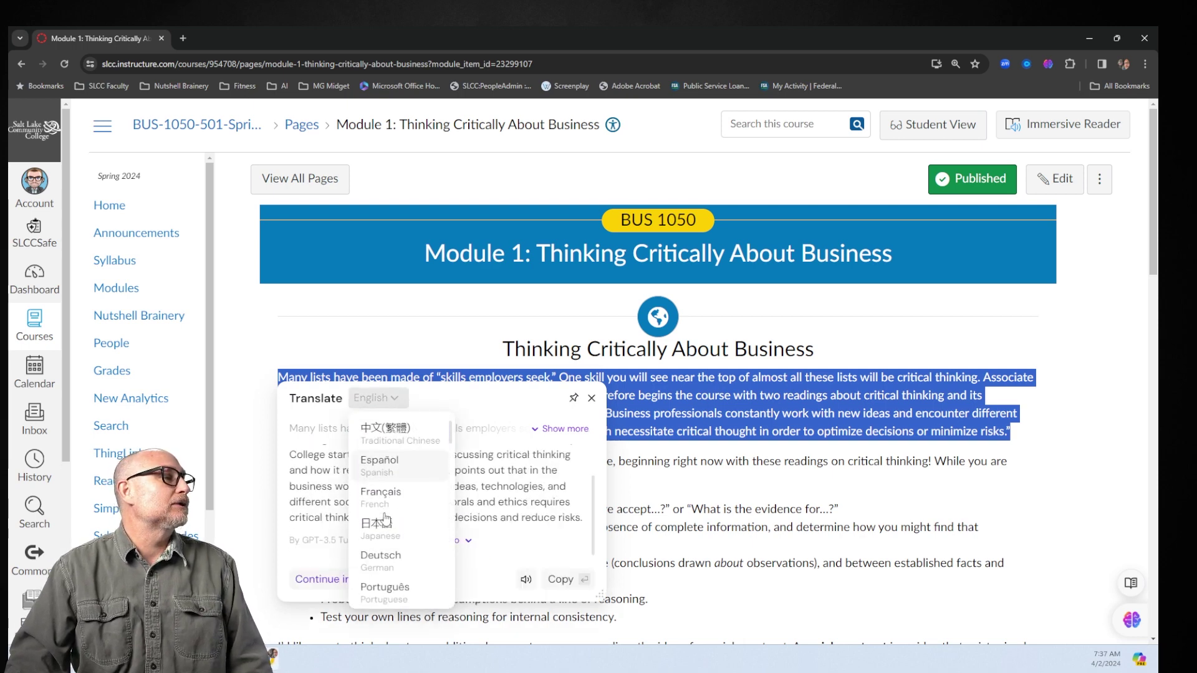
click(383, 460)
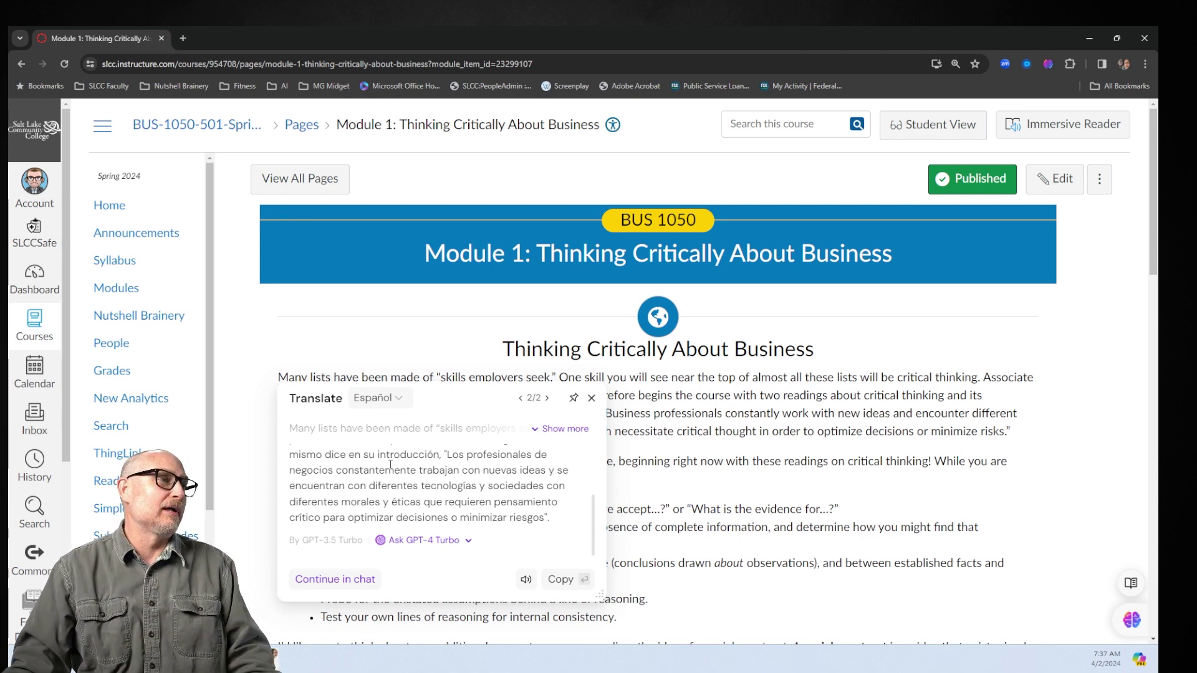
click(591, 399)
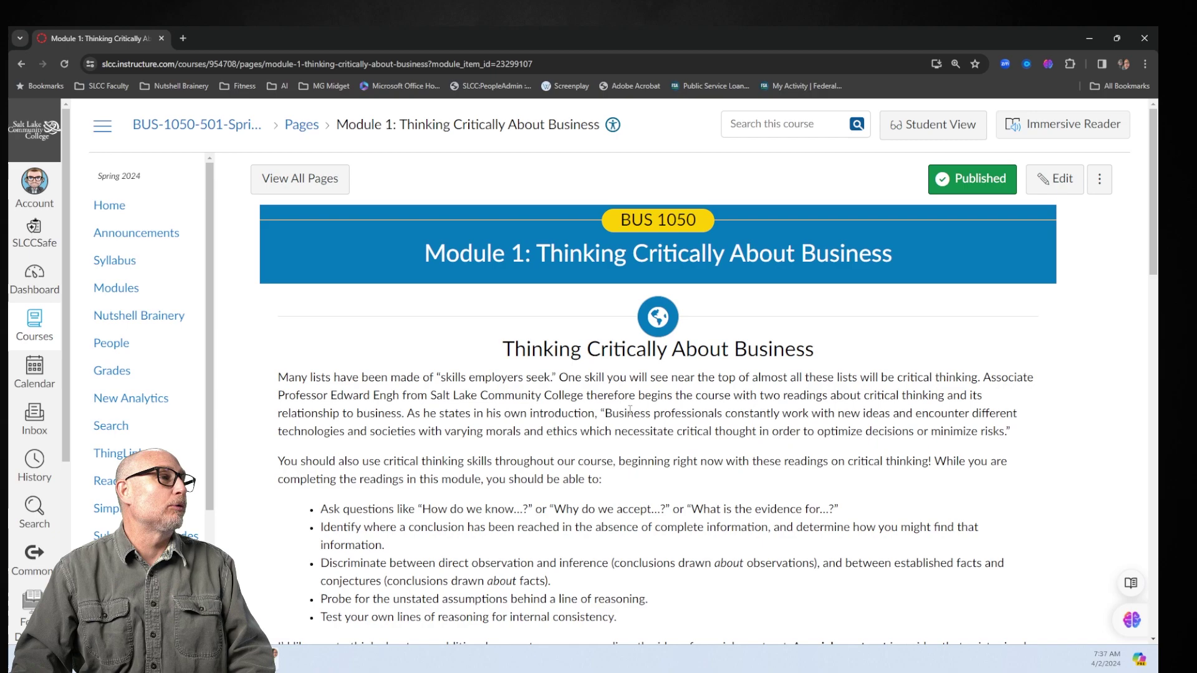
scroll(638, 429, down, 3)
scroll(635, 437, down, 3)
scroll(635, 437, down, 4)
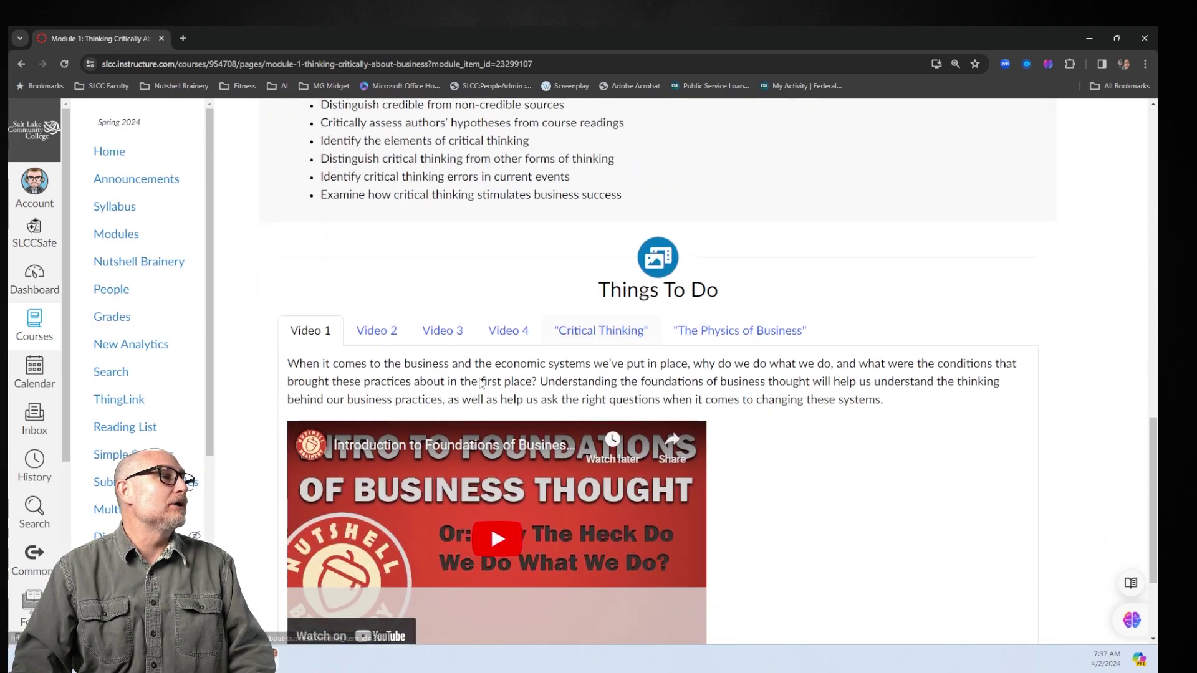
click(571, 331)
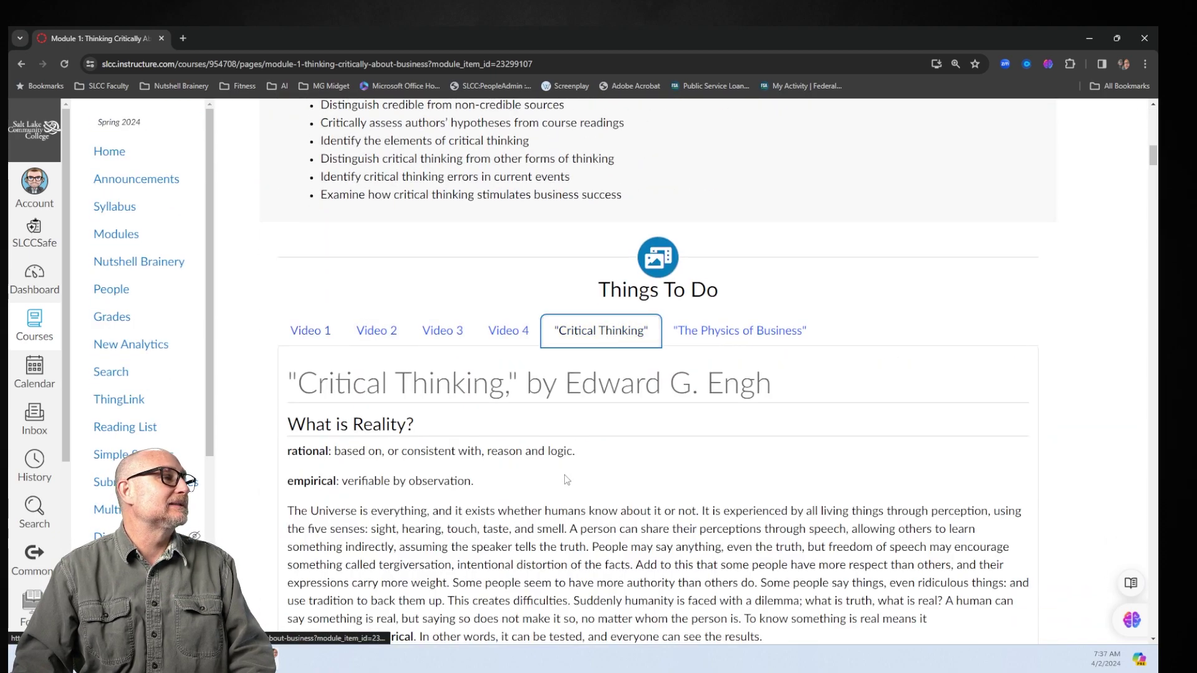
scroll(776, 454, down, 2)
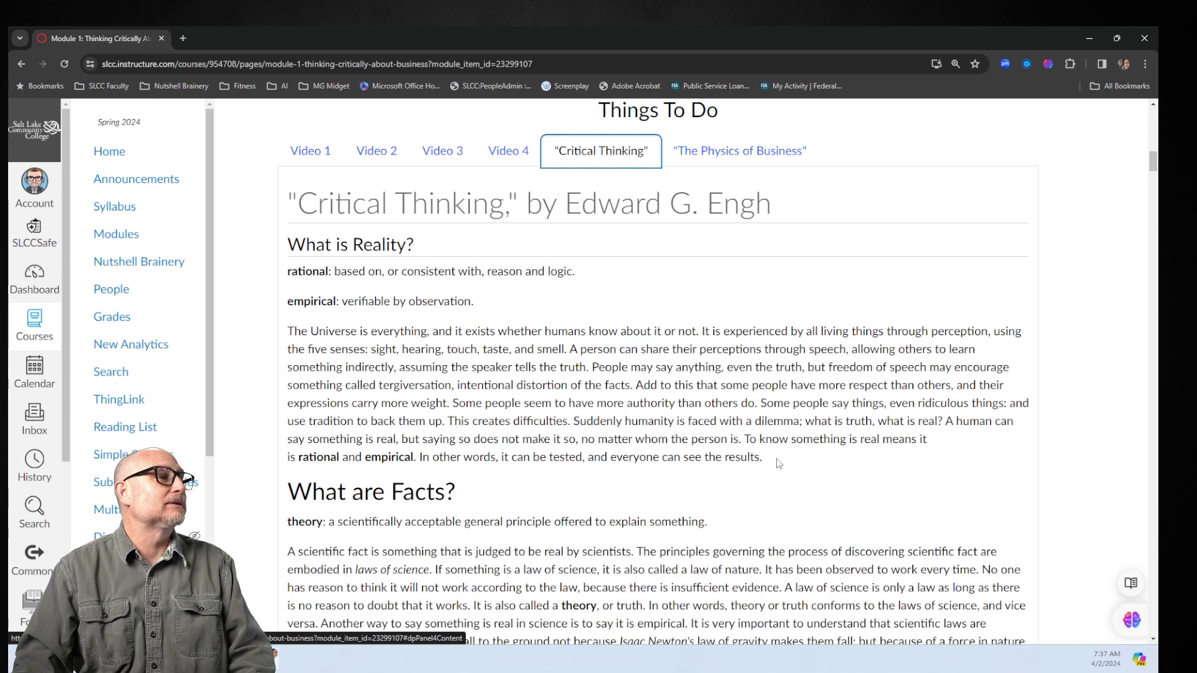
- Translate the "The Universe is everything" paragraph under What is Reality? into Spanish with Sider
mouse_move(777, 456)
mouse_down()
mouse_move(291, 348)
mouse_move(288, 336)
mouse_up()
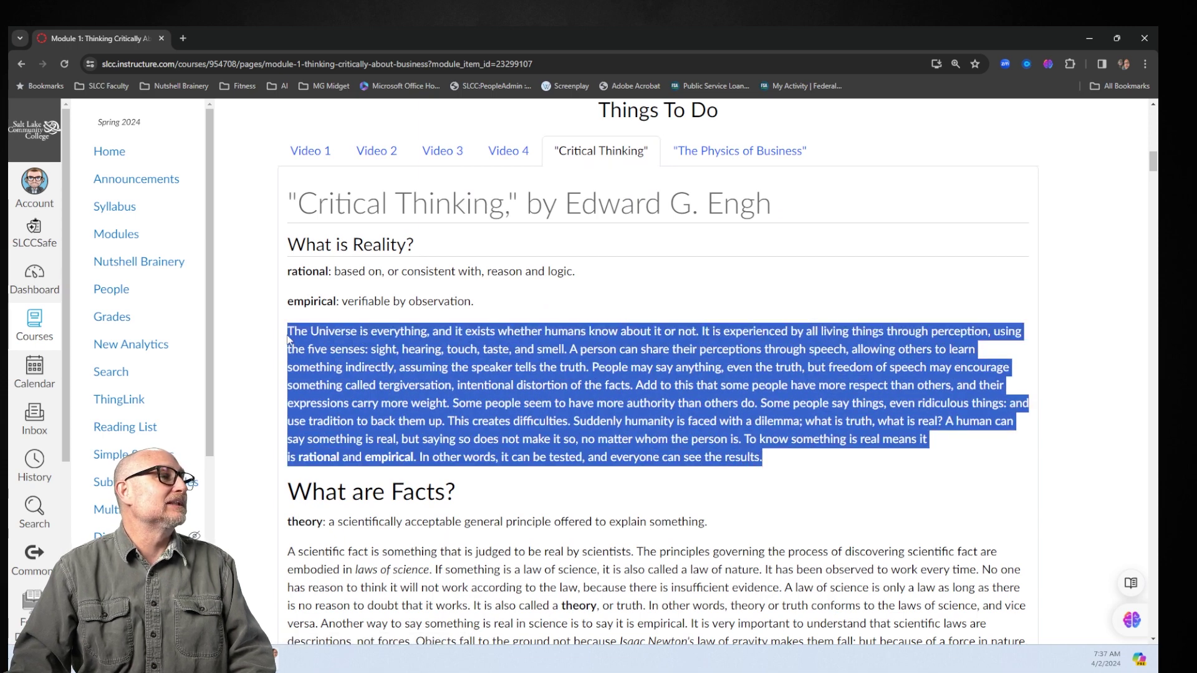
click(419, 357)
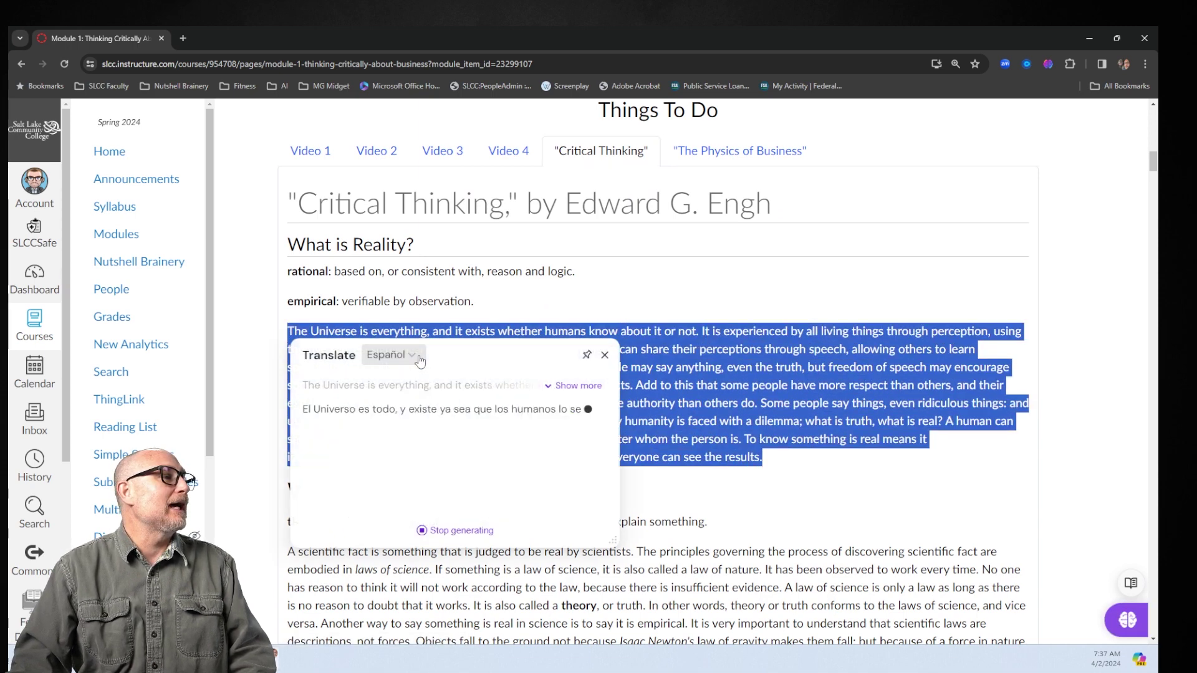